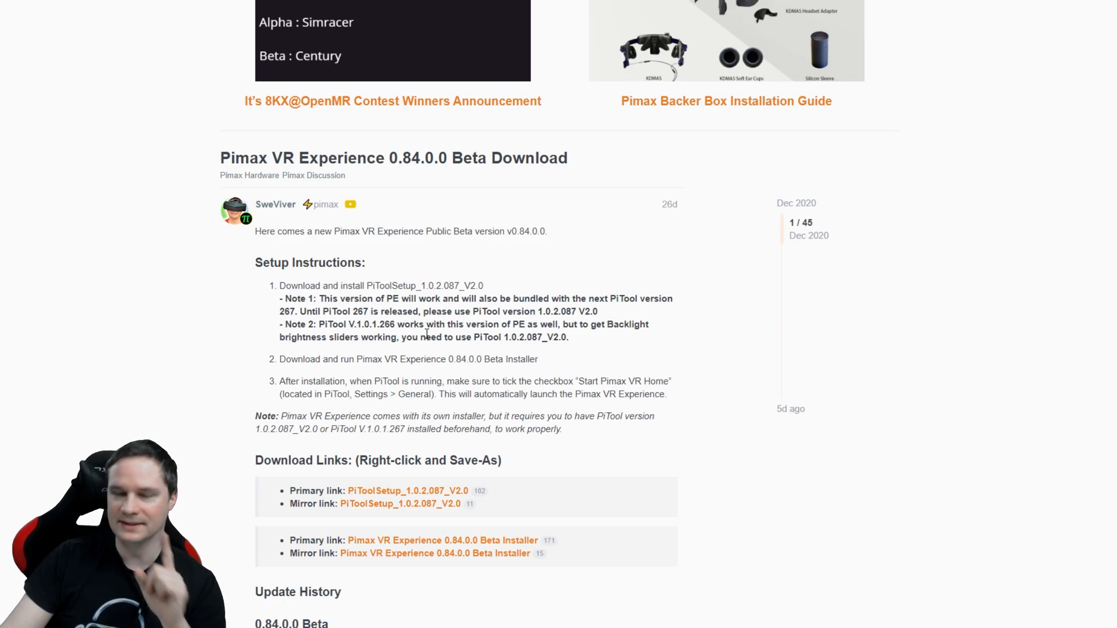
# Highlight Note 2's PiTool version 266 and Backlight brightness note, then clear the highlight
pyautogui.moveTo(379, 325); pyautogui.dragTo(396, 325)
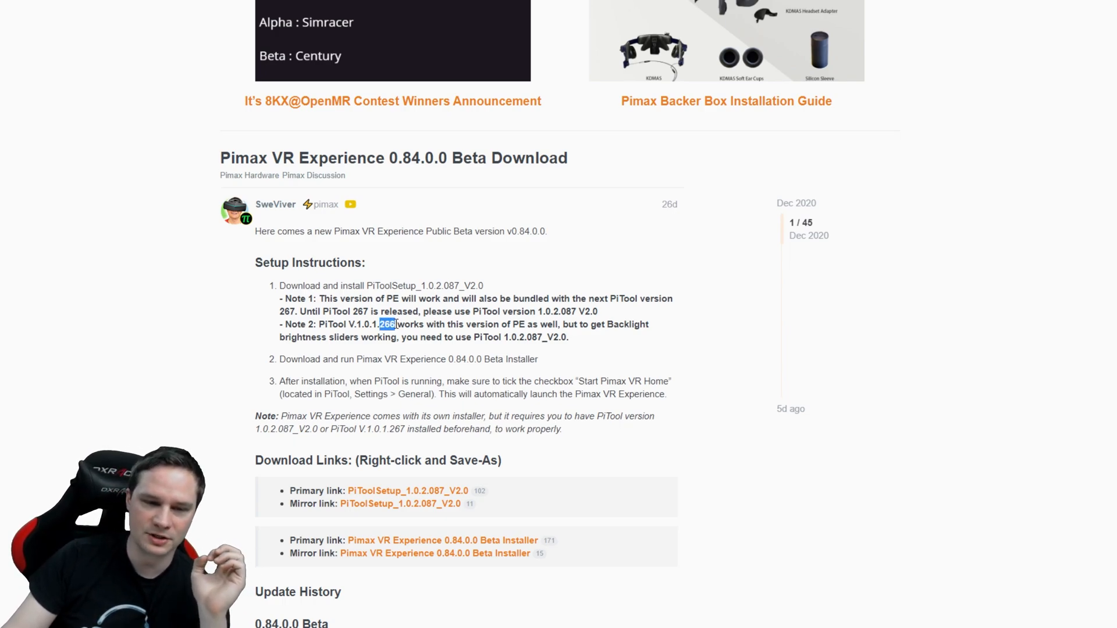
pyautogui.moveTo(607, 325)
pyautogui.mouseDown()
pyautogui.moveTo(570, 338)
pyautogui.moveTo(317, 347)
pyautogui.mouseUp()
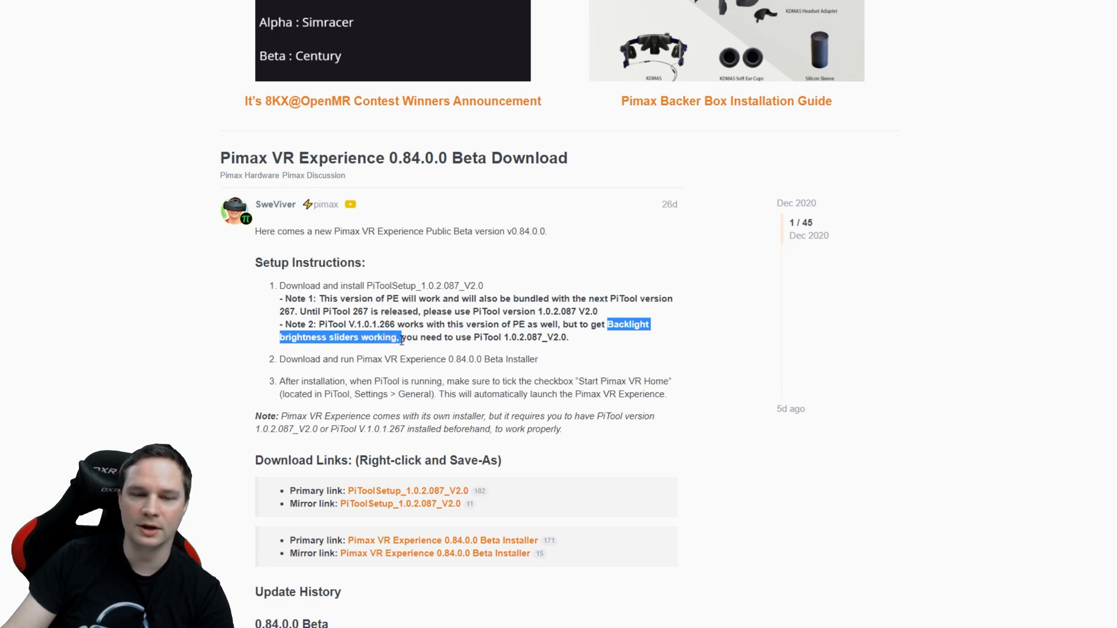
pyautogui.click(440, 343)
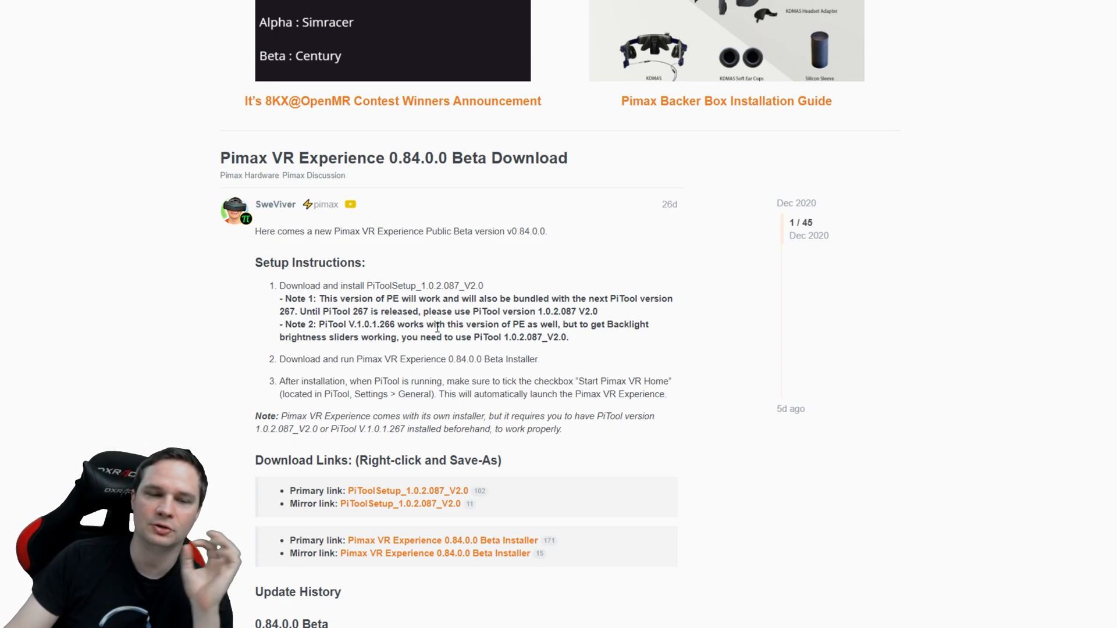
pyautogui.scroll(-2, 434, 333)
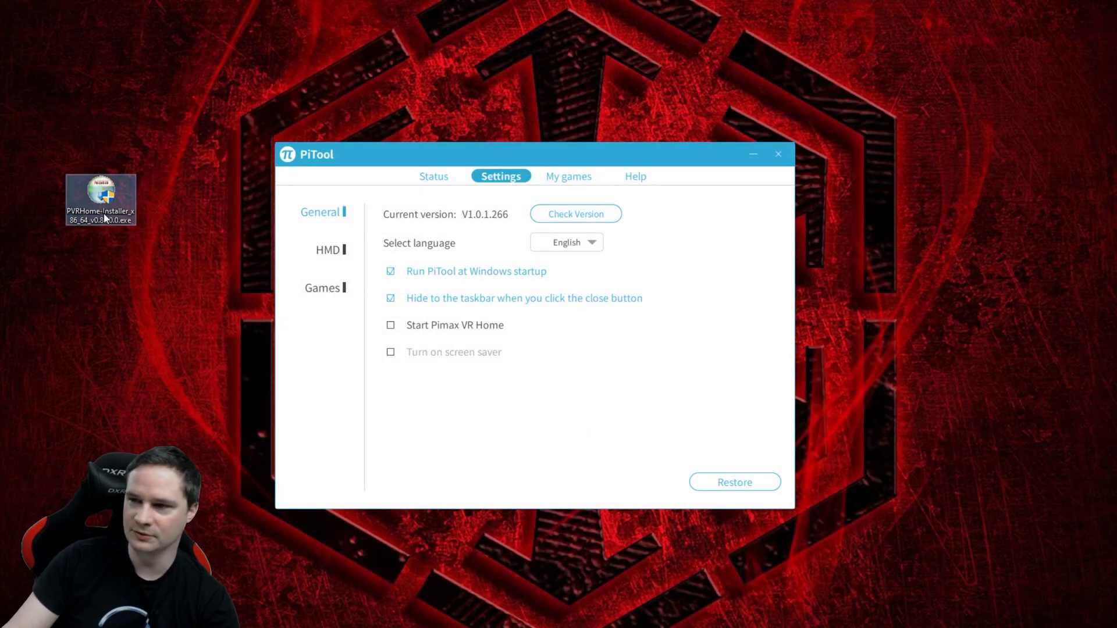
pyautogui.moveTo(99, 195)
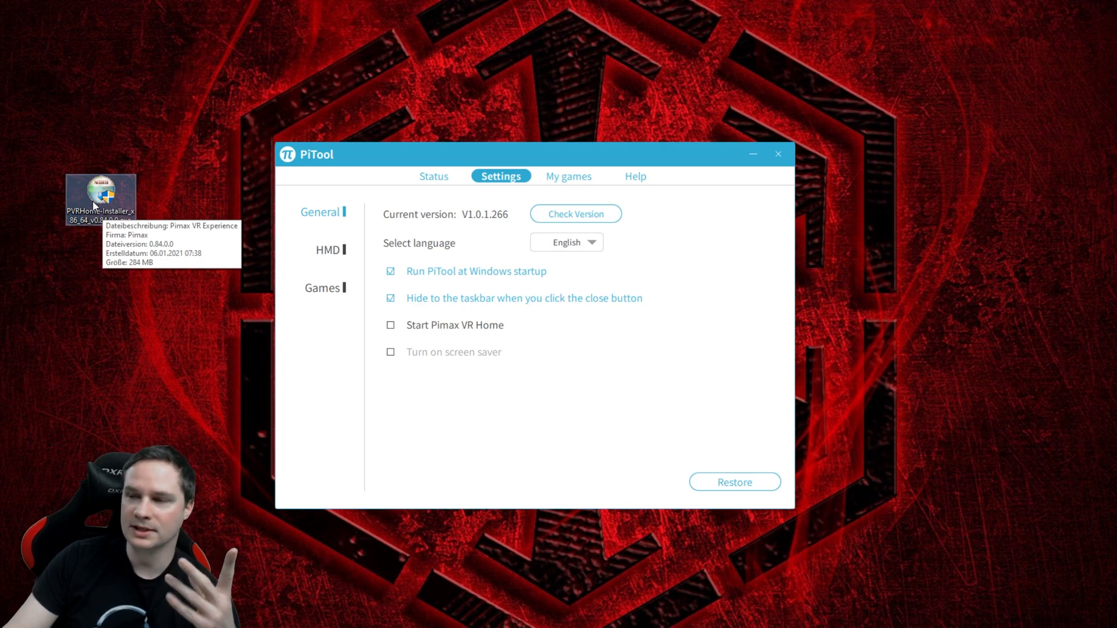
# Reposition the VR Experience installer icon and move the PiTool window aside
pyautogui.moveTo(92, 200); pyautogui.dragTo(108, 212)
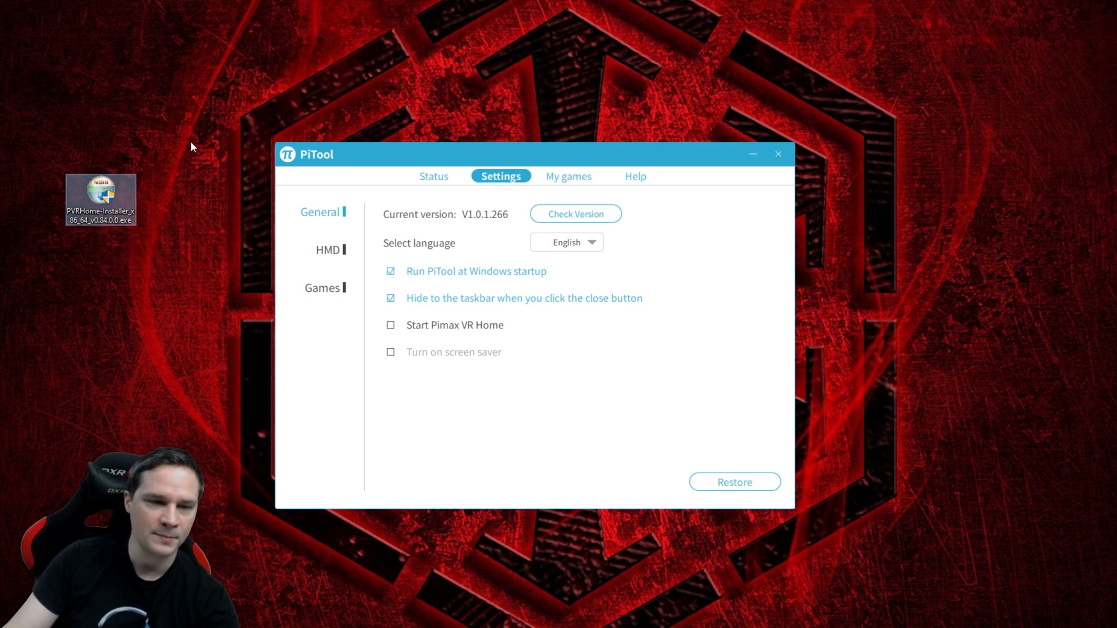
pyautogui.moveTo(398, 163)
pyautogui.mouseDown()
pyautogui.moveTo(367, 177)
pyautogui.moveTo(384, 161)
pyautogui.mouseUp()
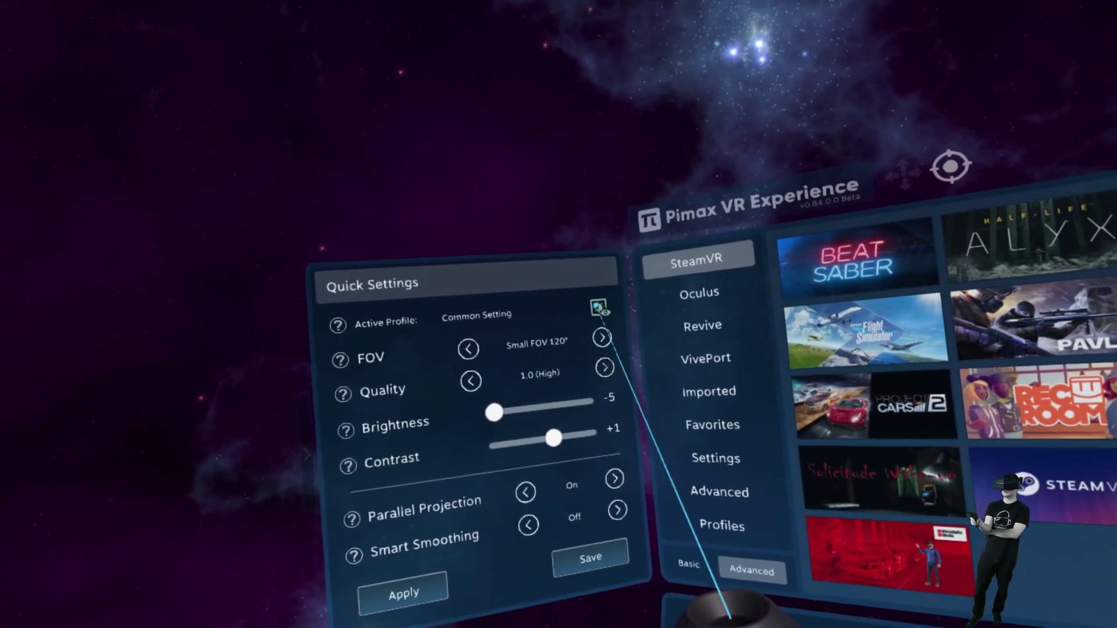
pyautogui.click(599, 307)
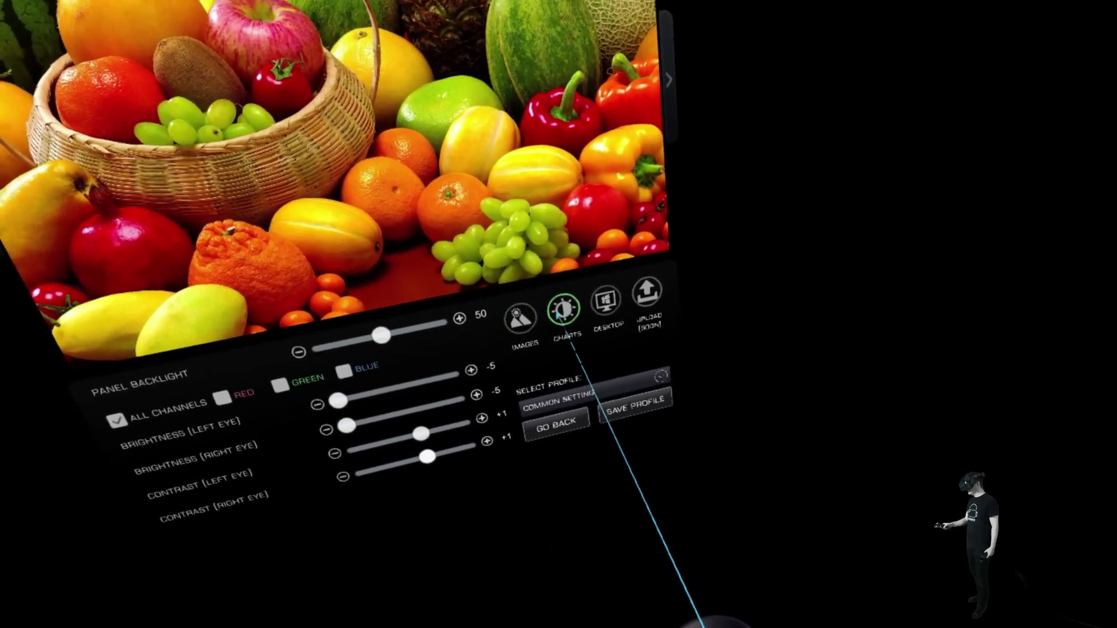
pyautogui.click(596, 385)
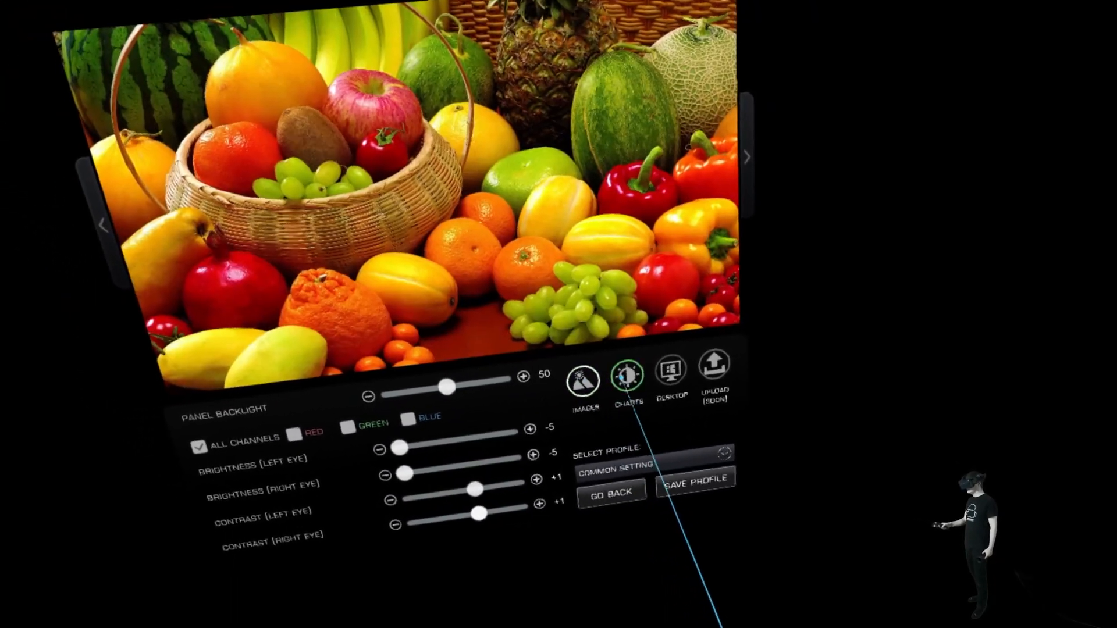
pyautogui.click(627, 377)
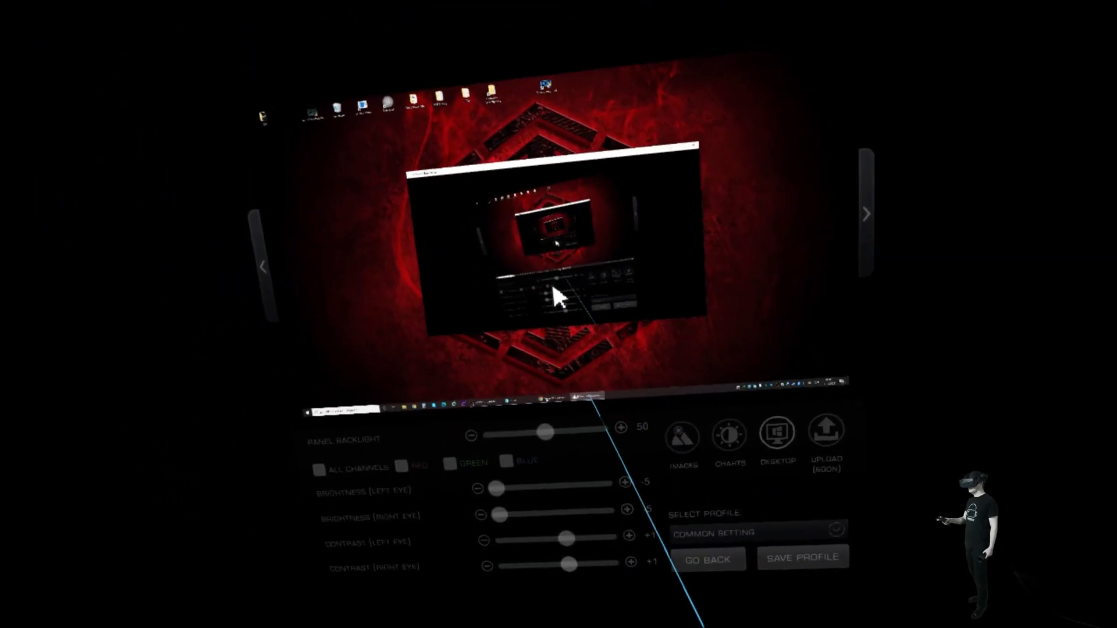
pyautogui.click(620, 371)
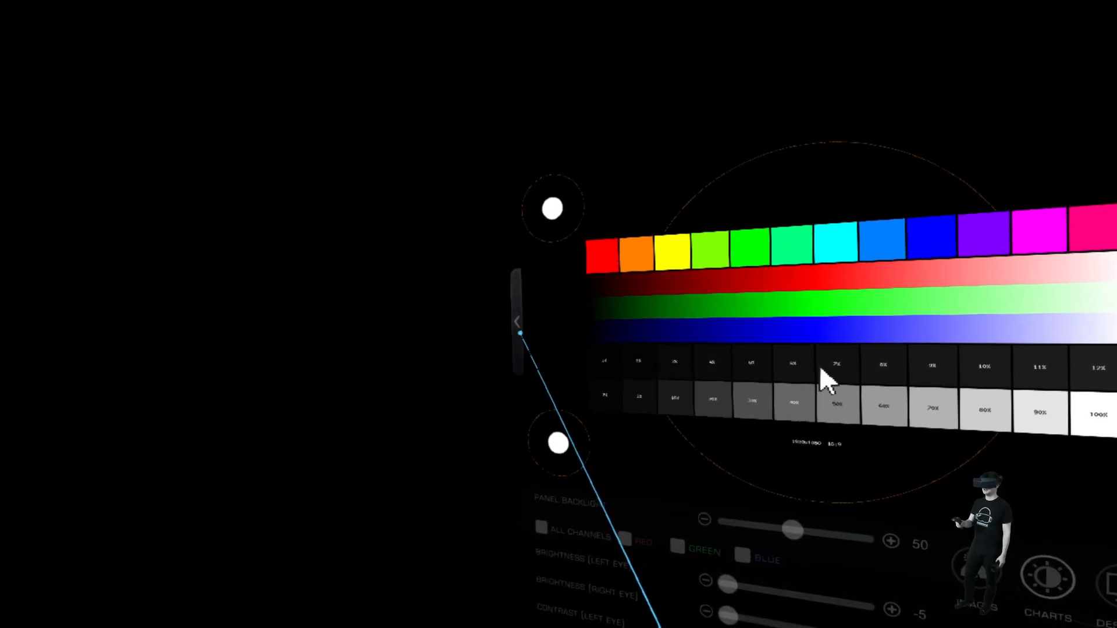
pyautogui.click(616, 318)
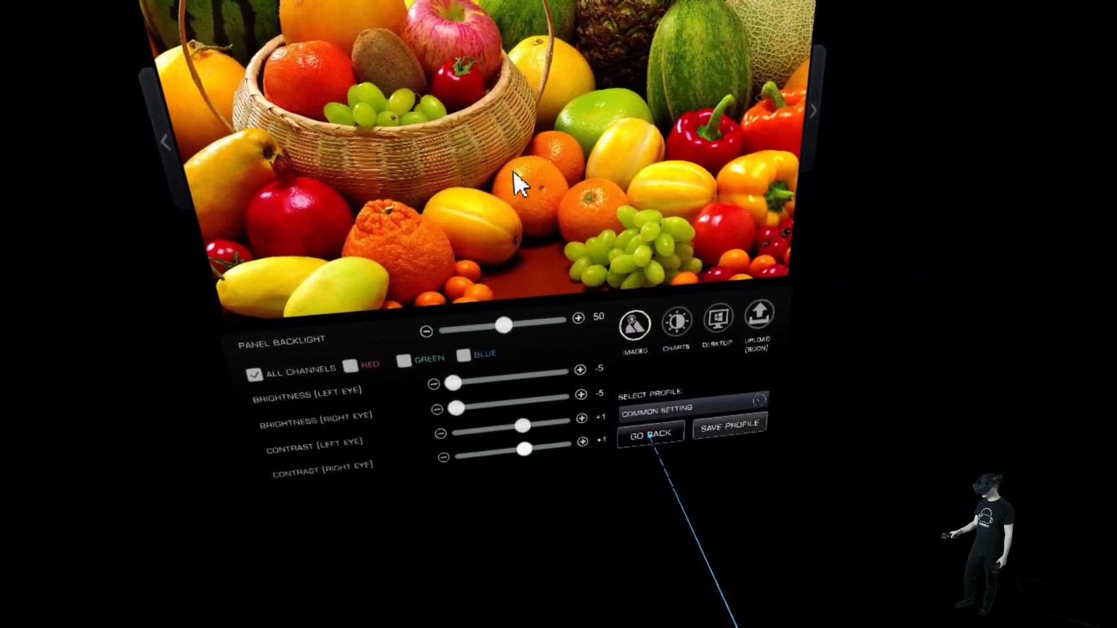
pyautogui.click(647, 427)
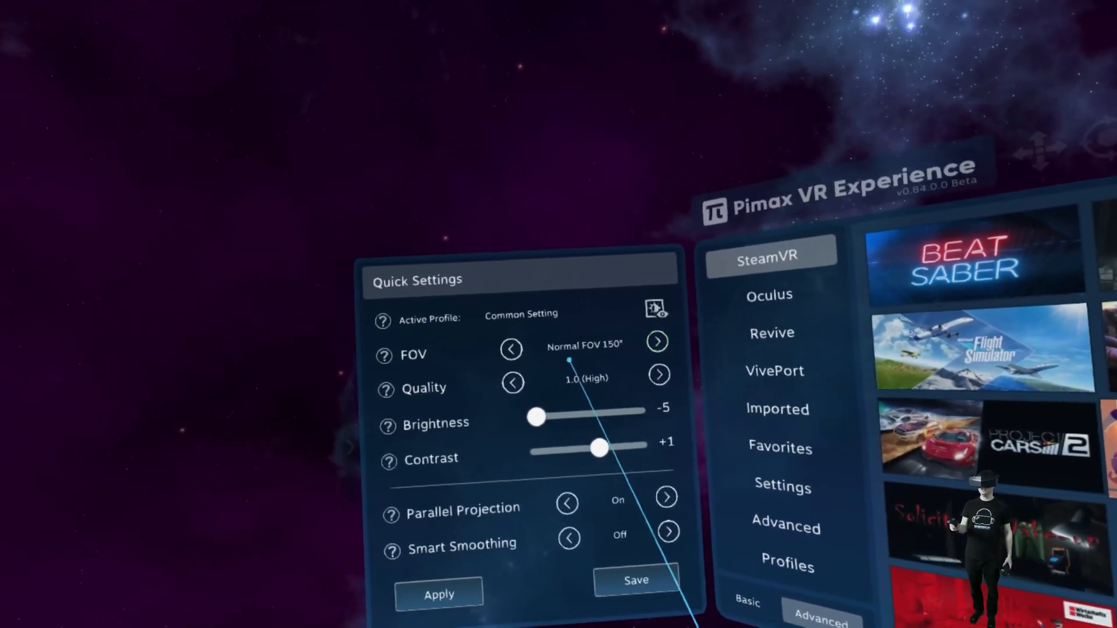
# Reduce the quick-settings FOV from Normal 150° to Small FOV 120°
pyautogui.click(513, 346)
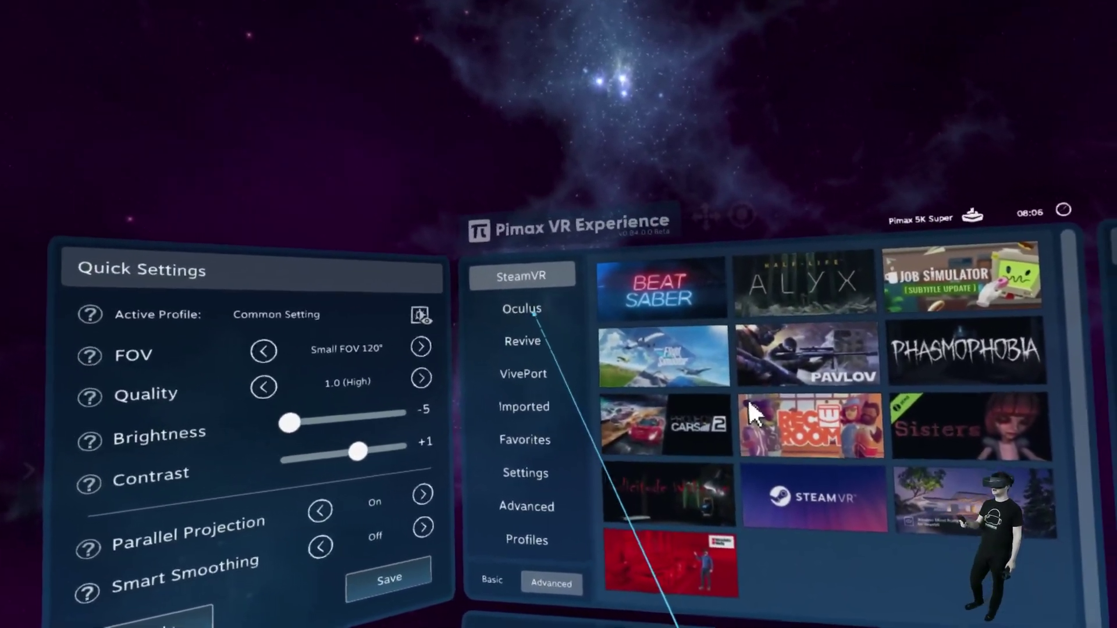
# Browse the Oculus, Revive, VivePort, Imported and Favorites library tabs, then show the profile Settings page
pyautogui.click(524, 309)
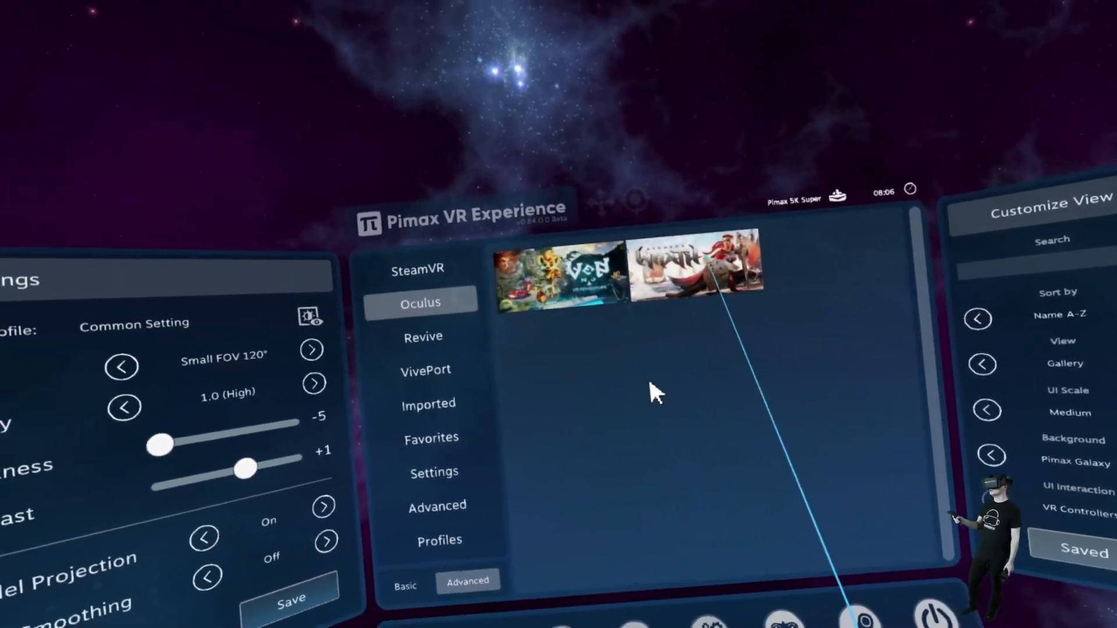
pyautogui.click(484, 318)
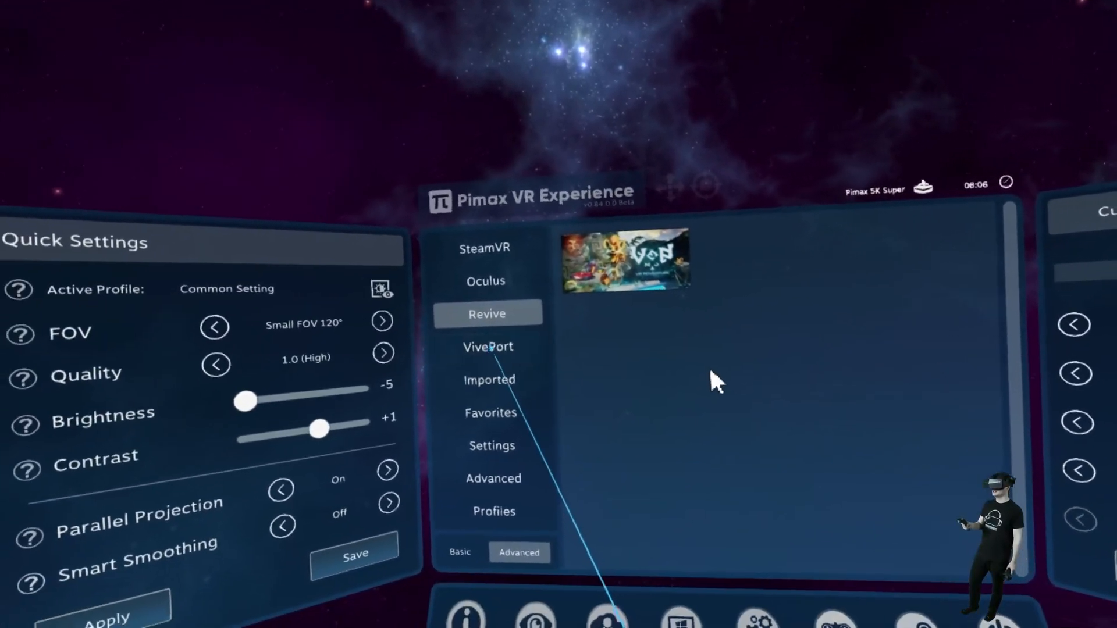
pyautogui.click(454, 354)
pyautogui.click(515, 369)
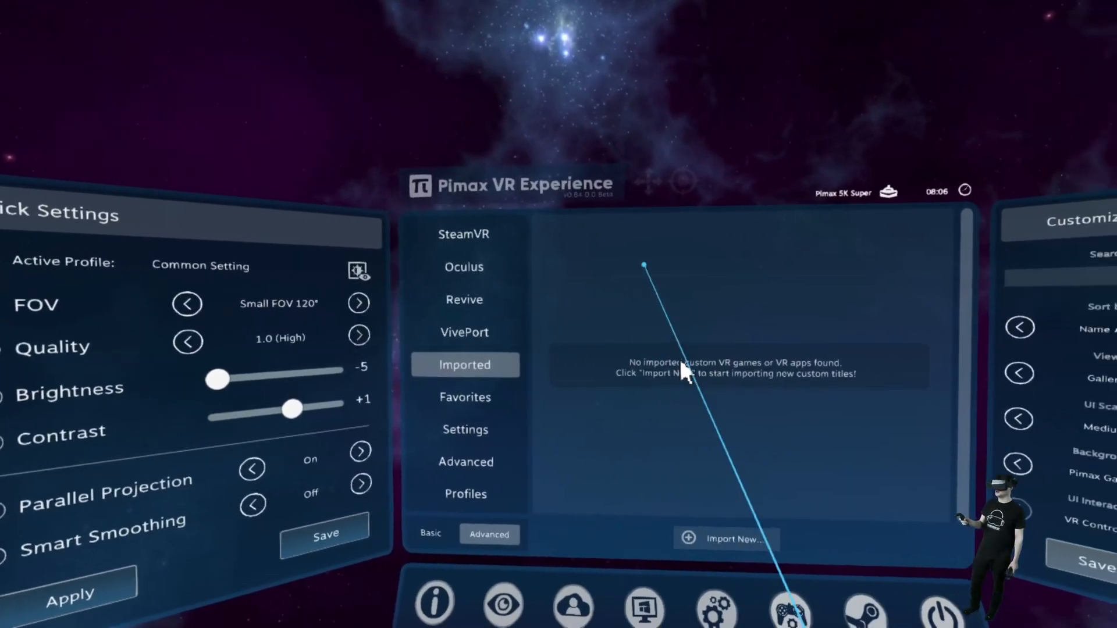
pyautogui.click(476, 400)
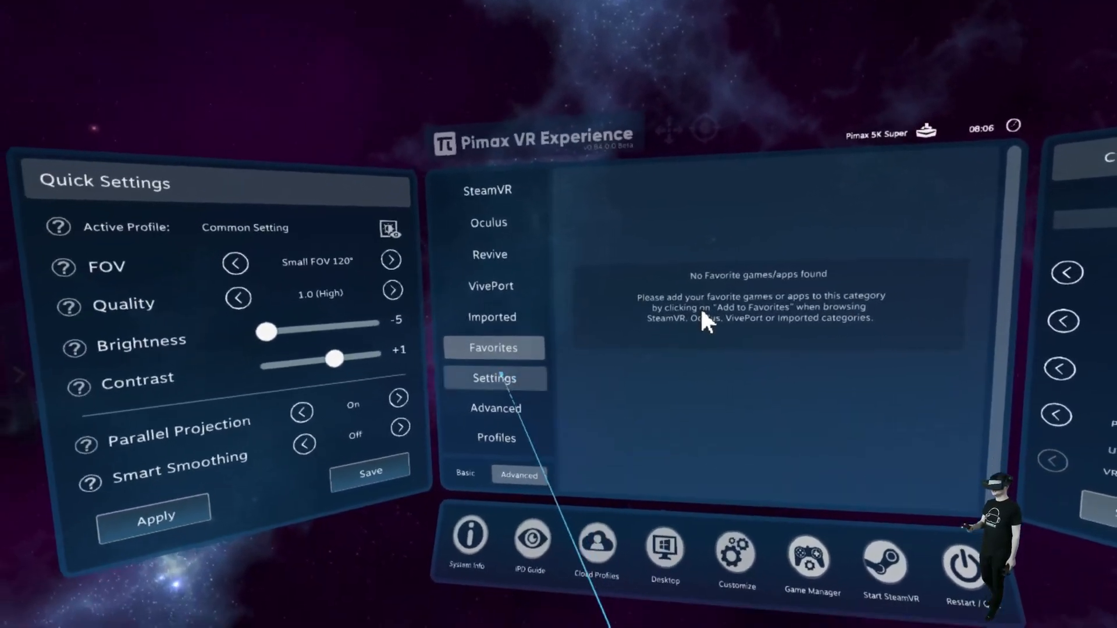
pyautogui.click(499, 375)
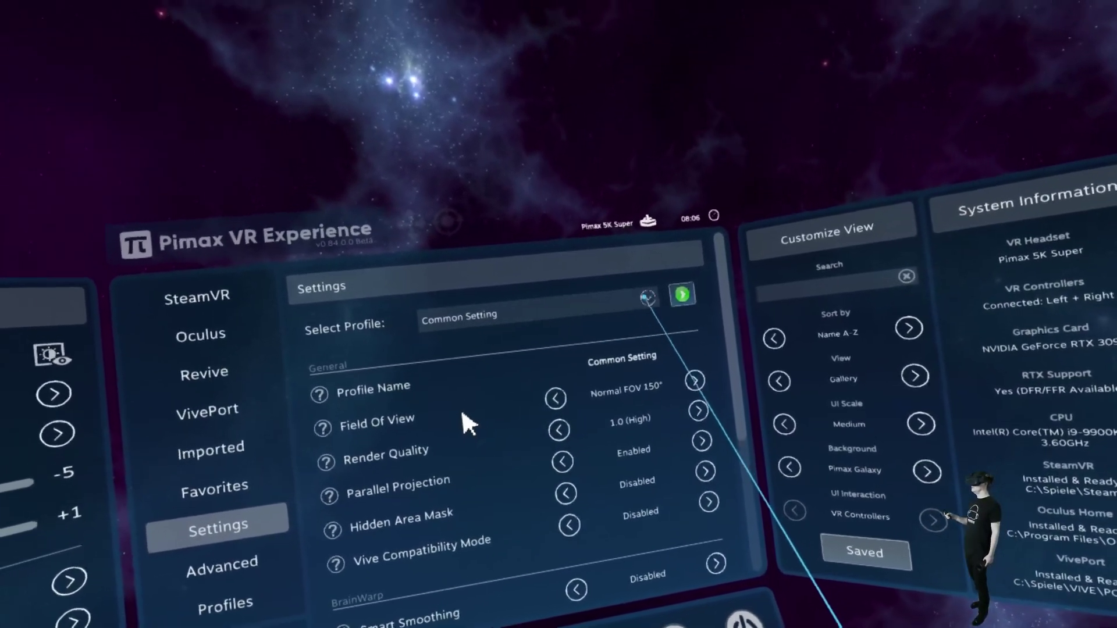
# Choose the Half-Life Alyx profile, then go to Advanced Settings for managing games and apps
pyautogui.click(643, 310)
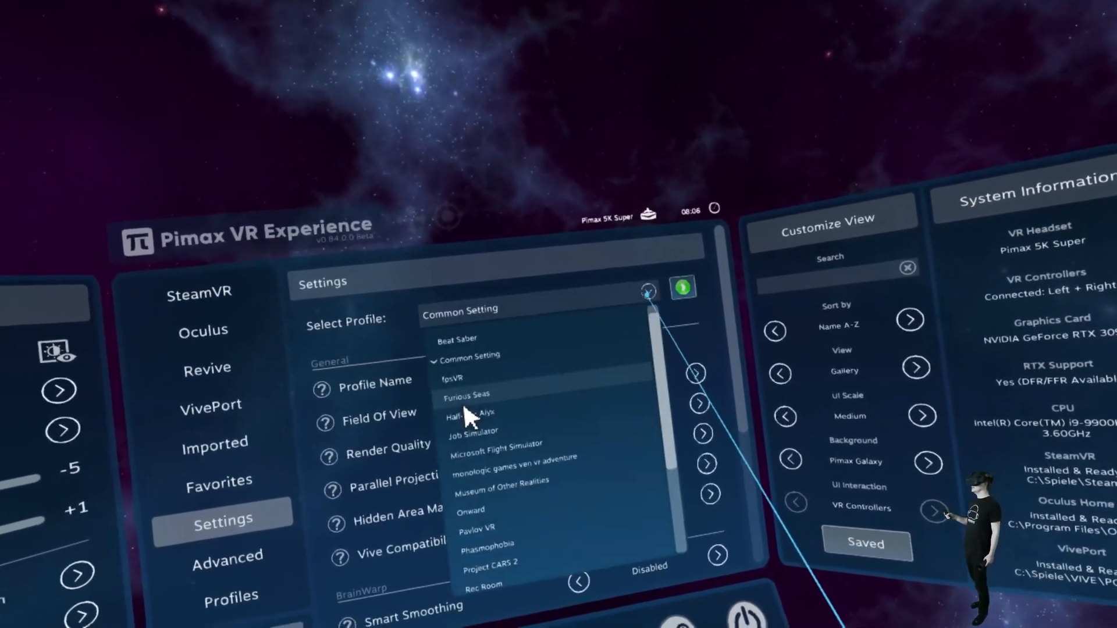
pyautogui.click(538, 332)
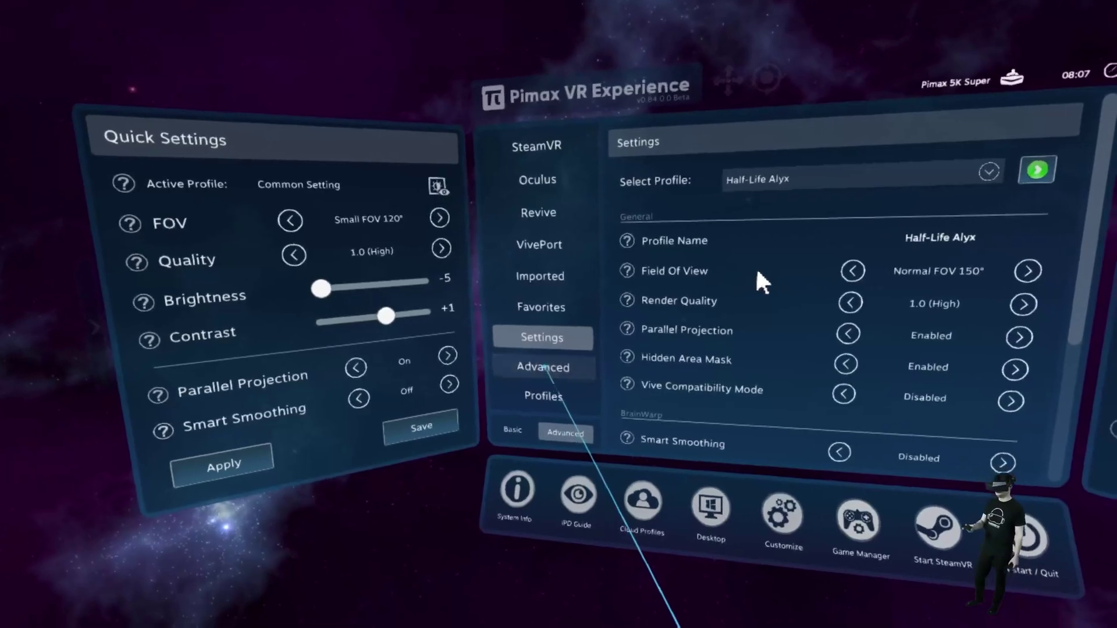
pyautogui.click(221, 465)
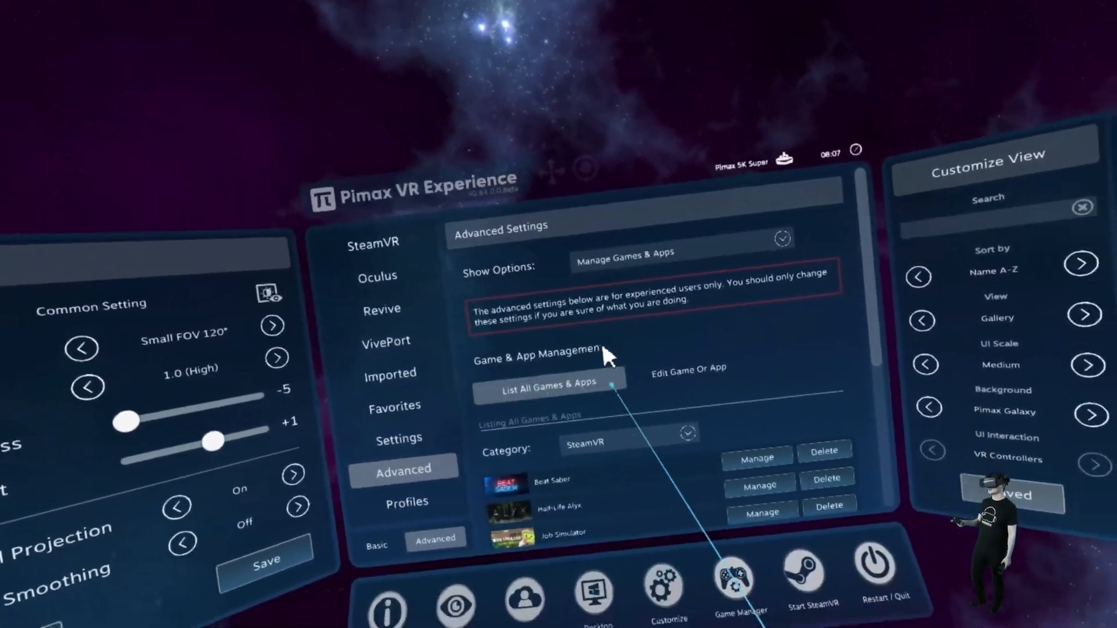
pyautogui.scroll(-3, 419, 349)
pyautogui.scroll(-3, 522, 339)
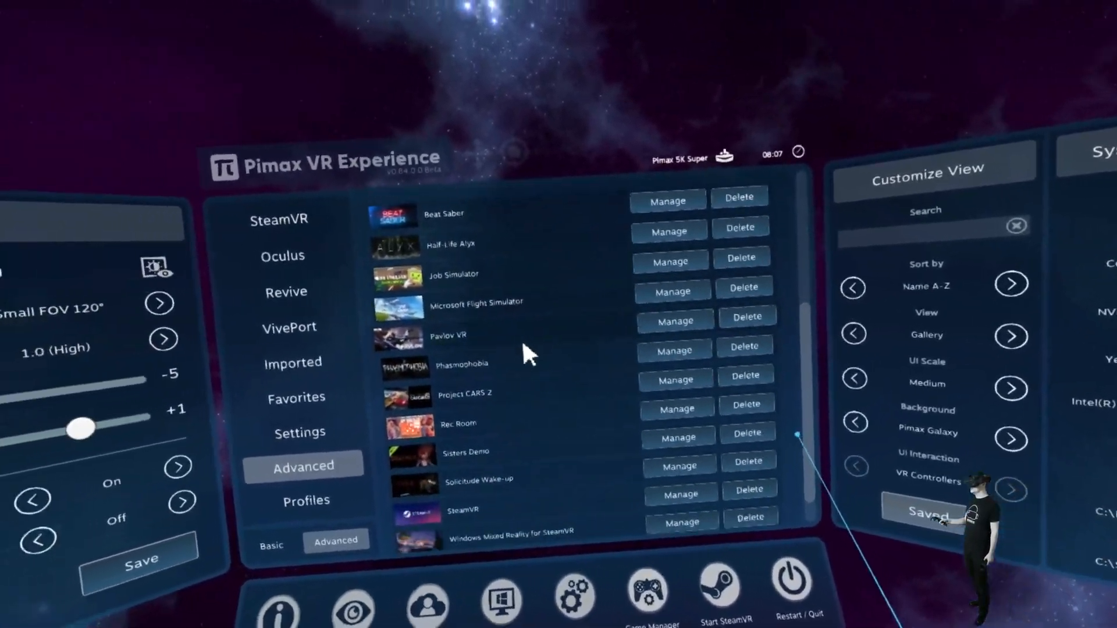
pyautogui.scroll(3, 507, 353)
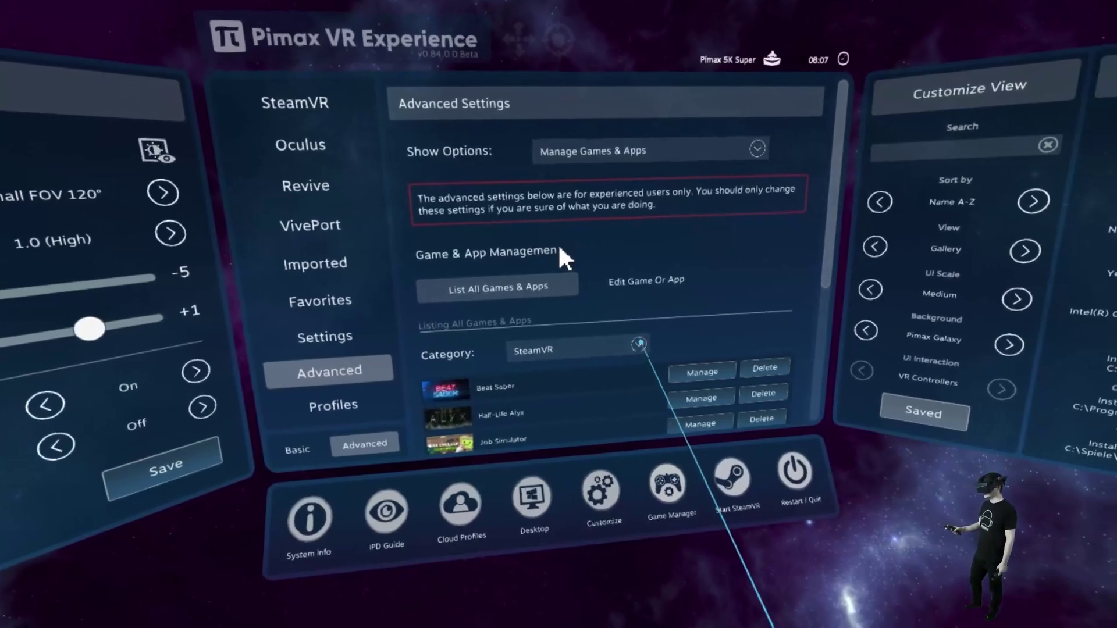
# Review the Category choices, then show the Profiles page of offline per-game profiles
pyautogui.click(670, 365)
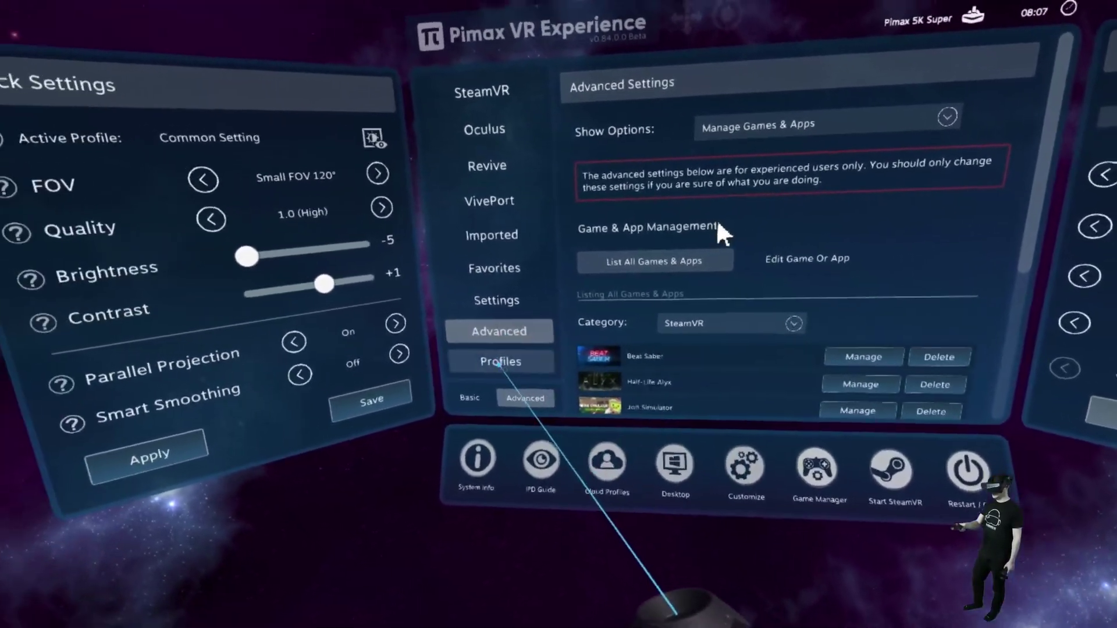
pyautogui.click(393, 358)
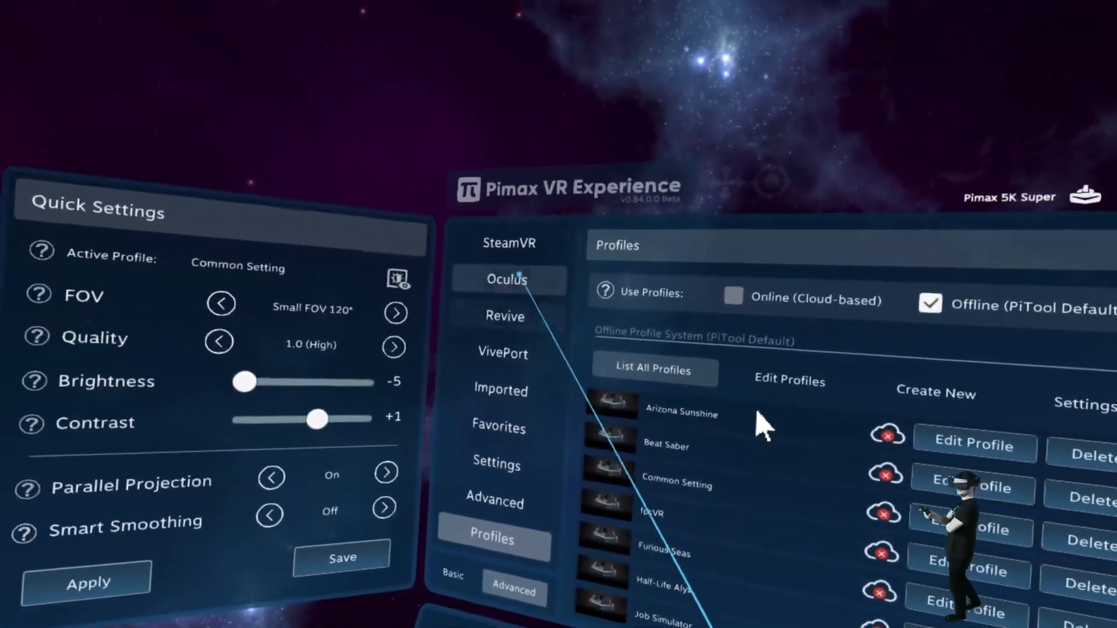
# Show the SteamVR library and cycle its sort order back to Name A-Z
pyautogui.click(510, 243)
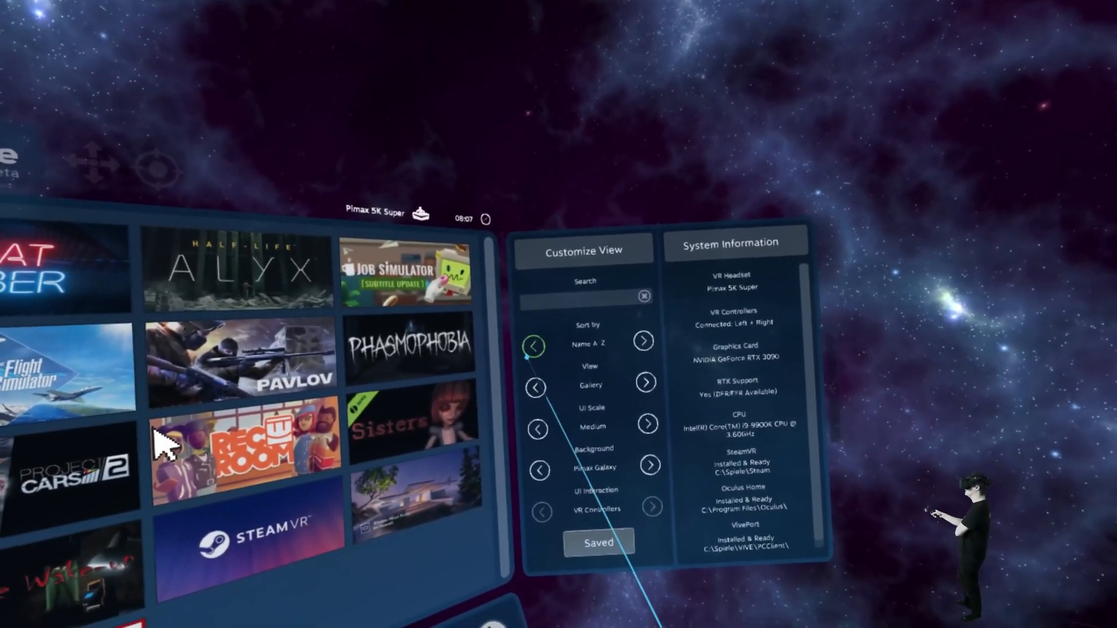
pyautogui.click(533, 344)
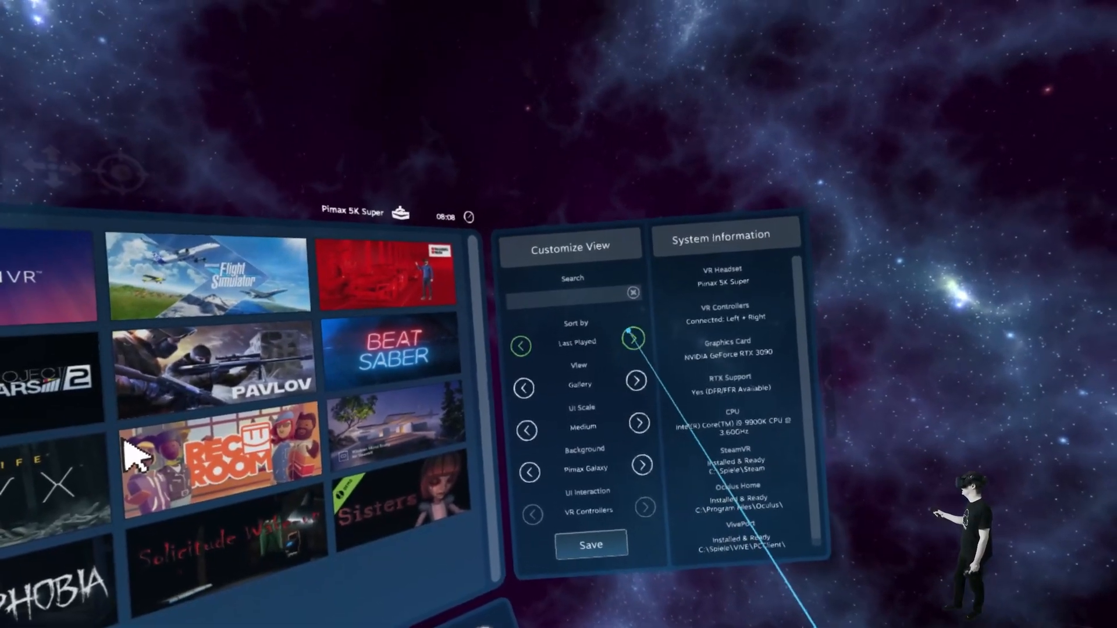
pyautogui.click(635, 338)
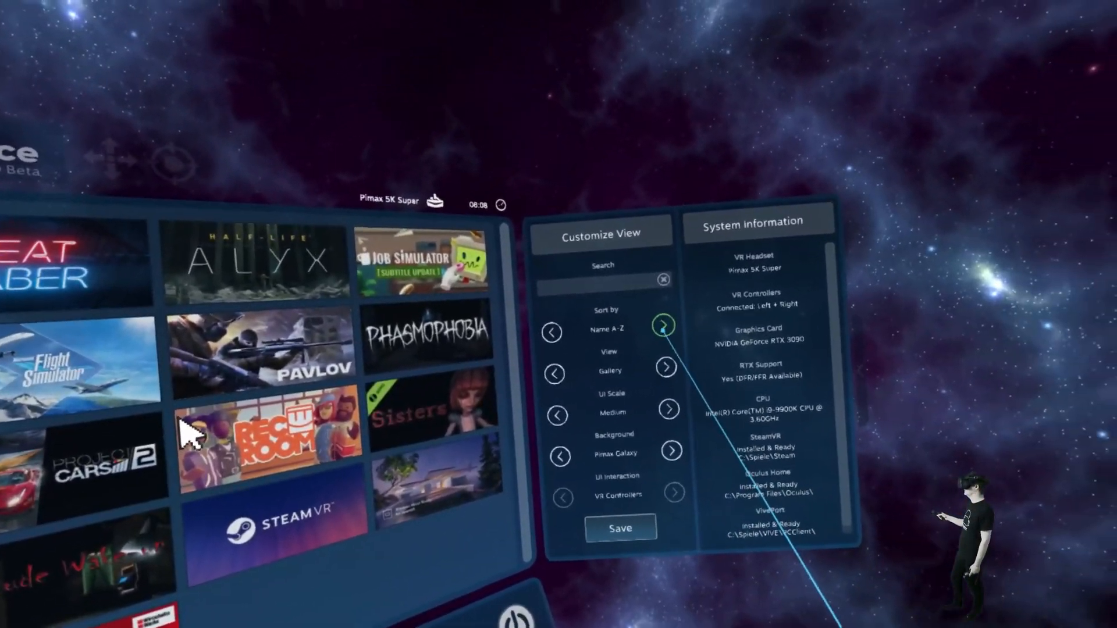
pyautogui.click(664, 326)
pyautogui.click(552, 332)
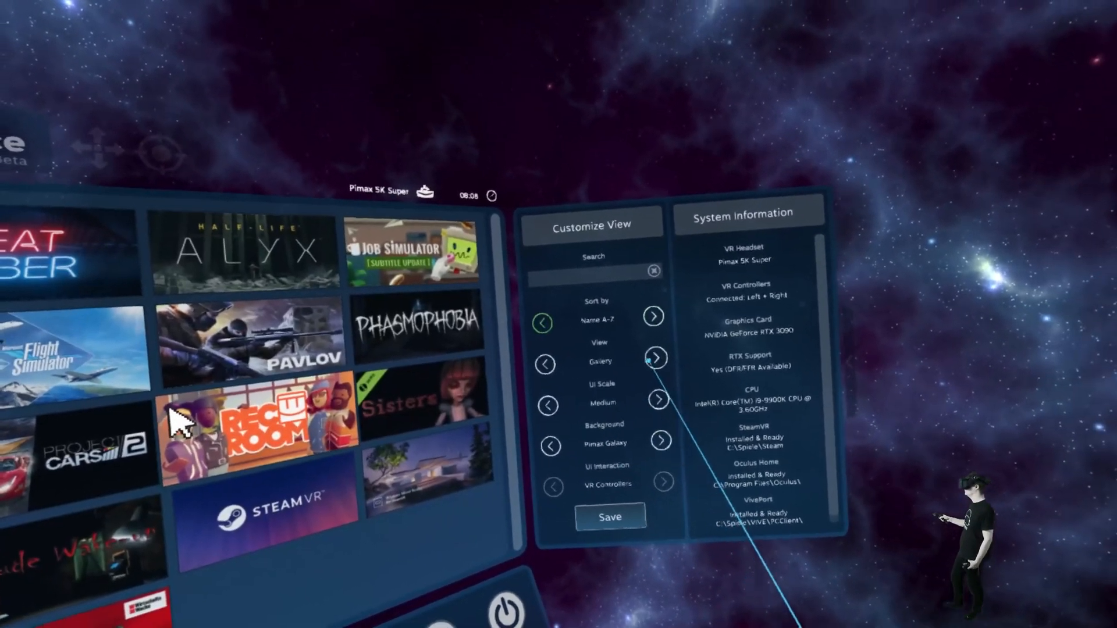
# Set the view to Gallery + Title and toggle the background to Night Sky 7 and back to Pimax Galaxy
pyautogui.click(655, 358)
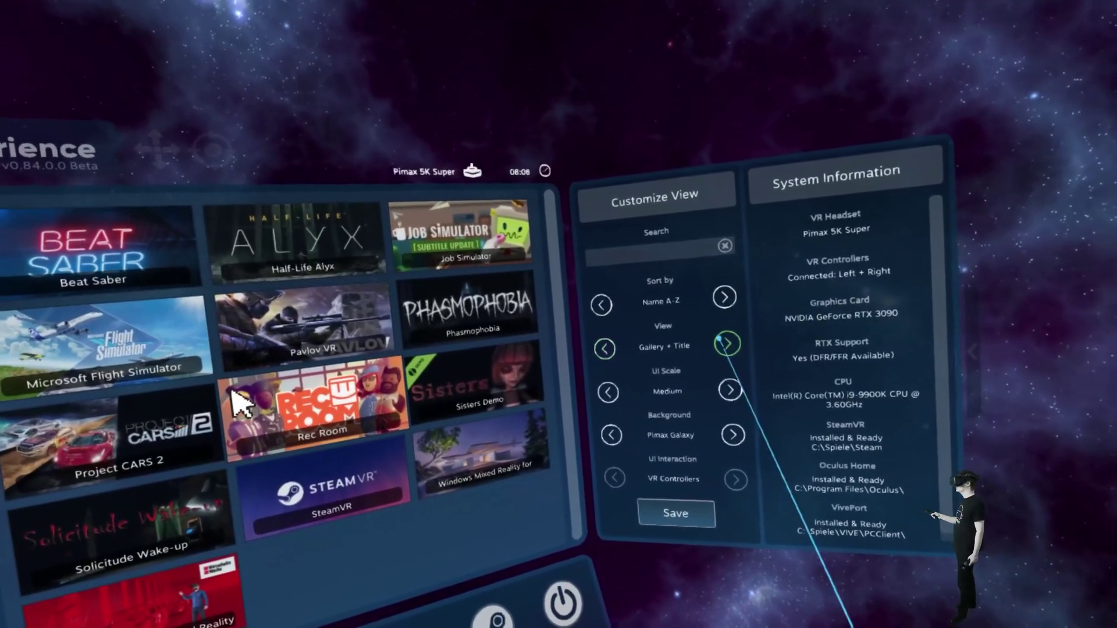
pyautogui.click(692, 336)
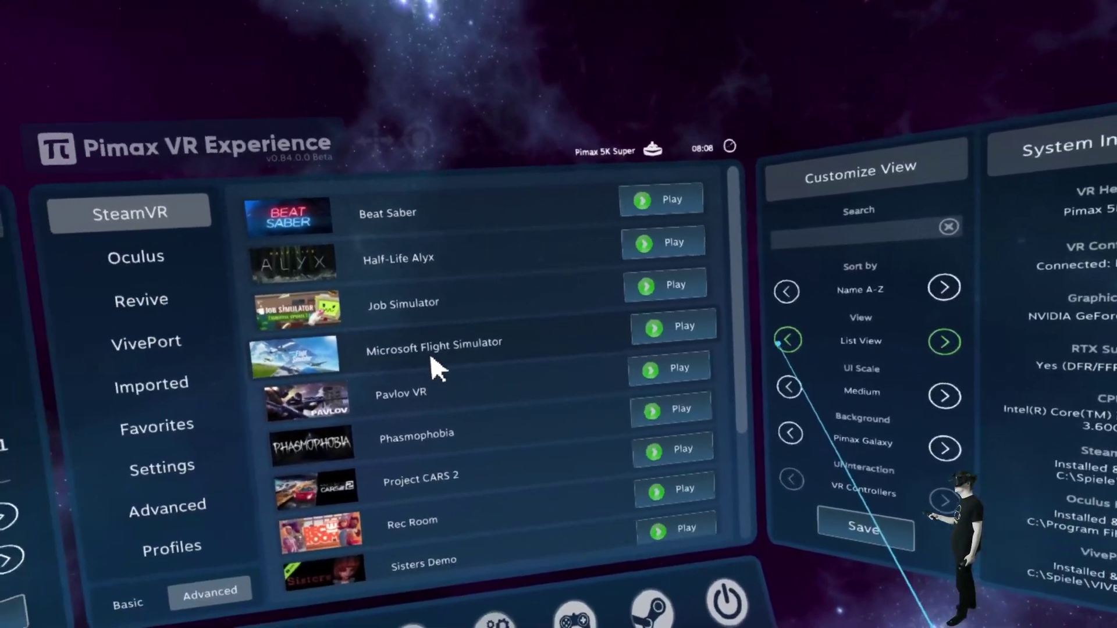
pyautogui.click(574, 343)
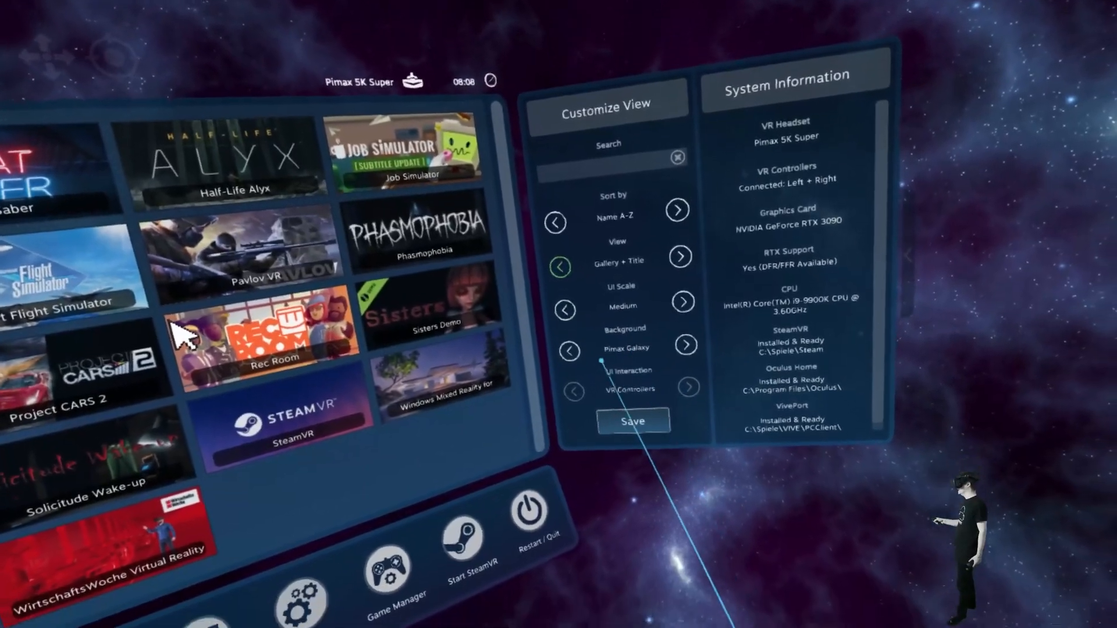
pyautogui.click(569, 351)
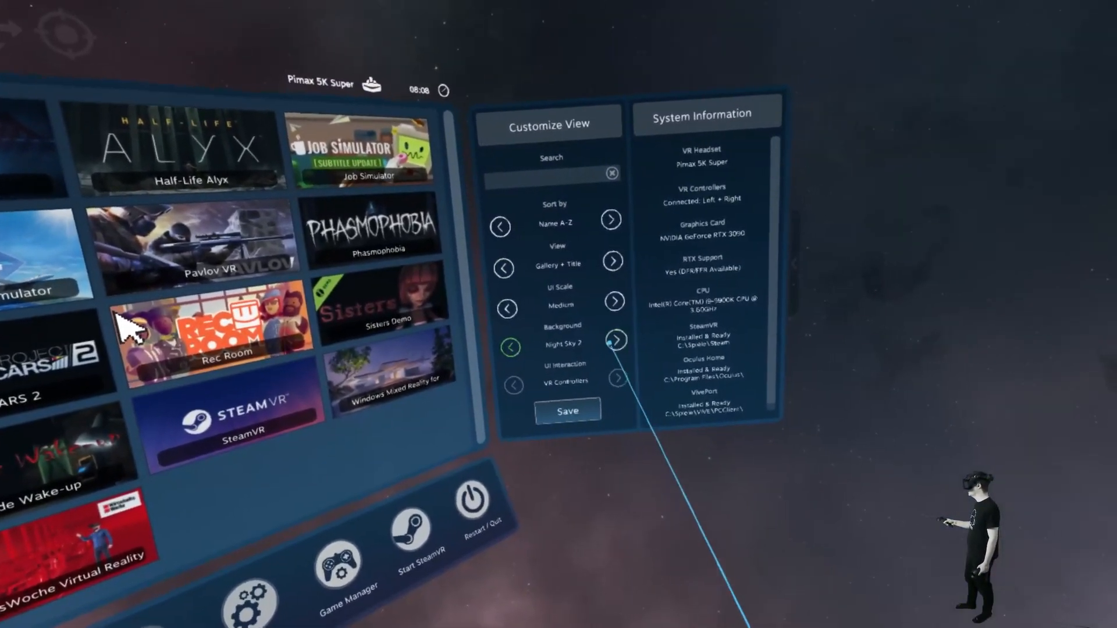
pyautogui.click(617, 342)
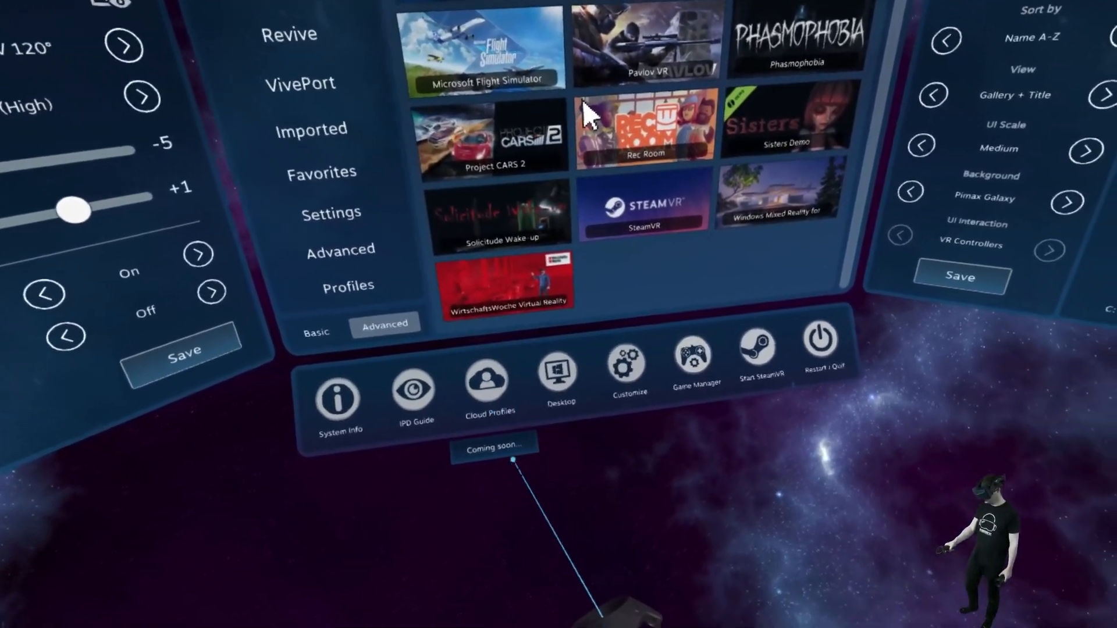
# Visit Customize and Game Manager, then mirror the Windows desktop inside VR
pyautogui.click(626, 367)
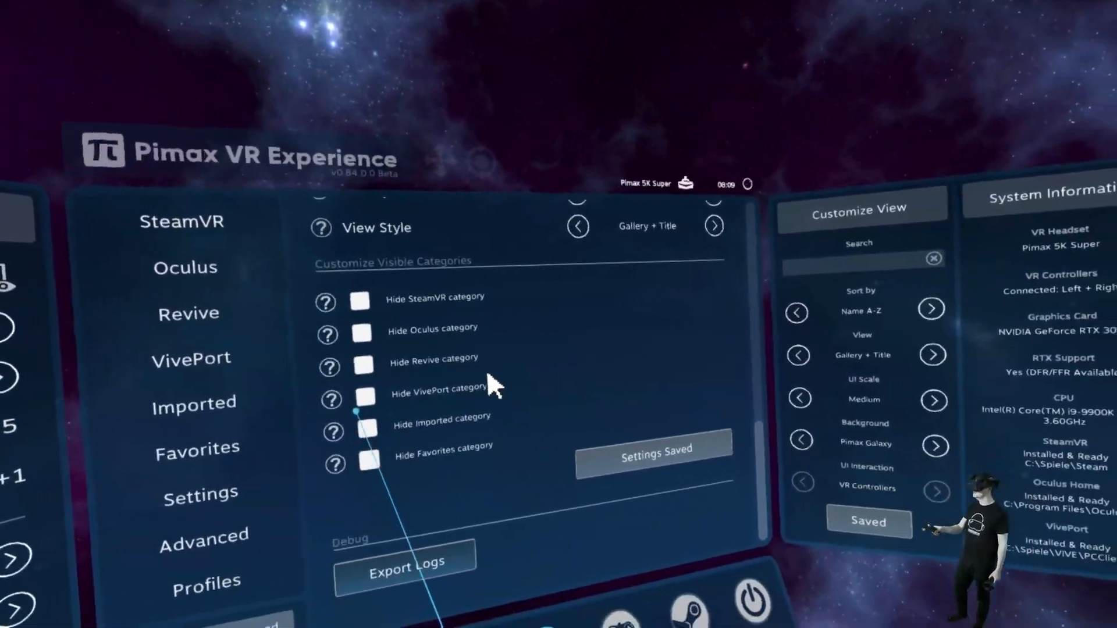
pyautogui.click(665, 515)
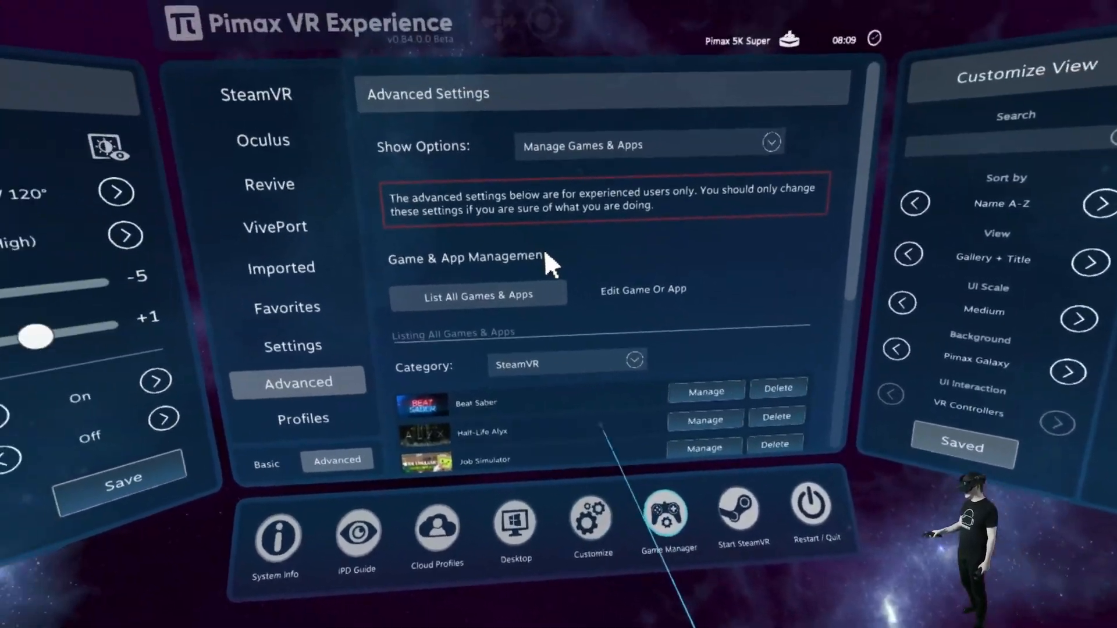
pyautogui.scroll(-5, 473, 240)
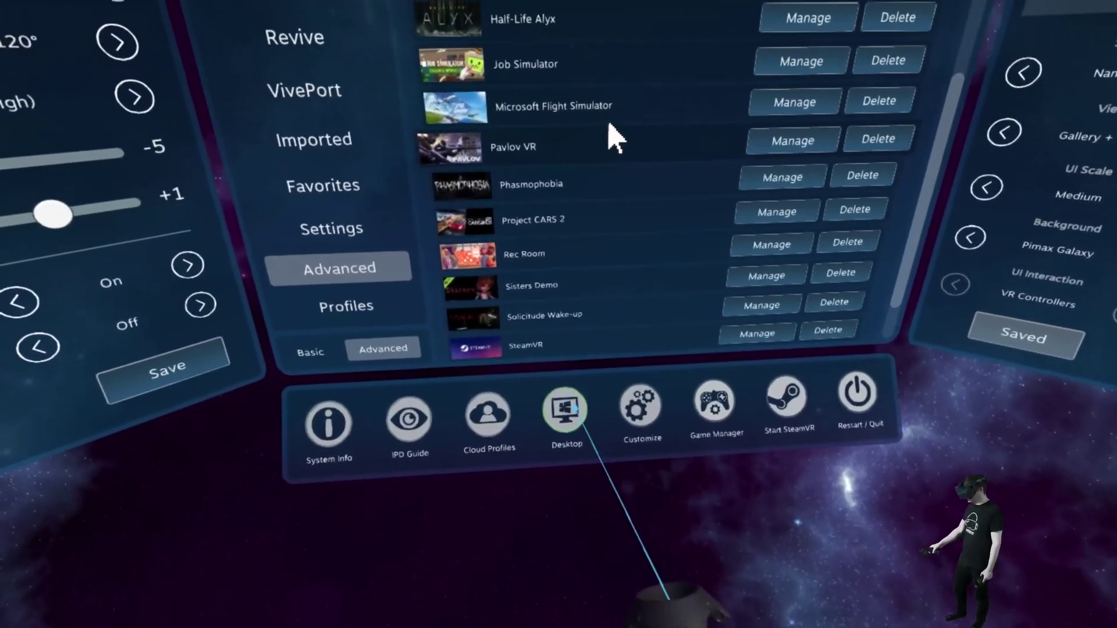
pyautogui.click(342, 426)
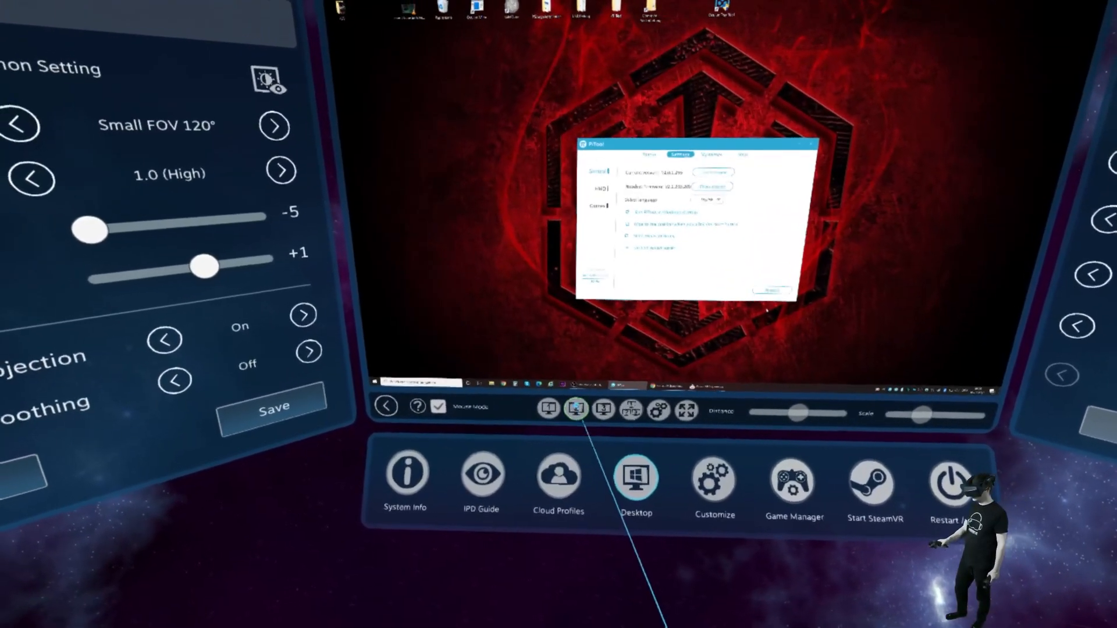
# Switch the mirrored desktop to the second monitor
pyautogui.click(576, 410)
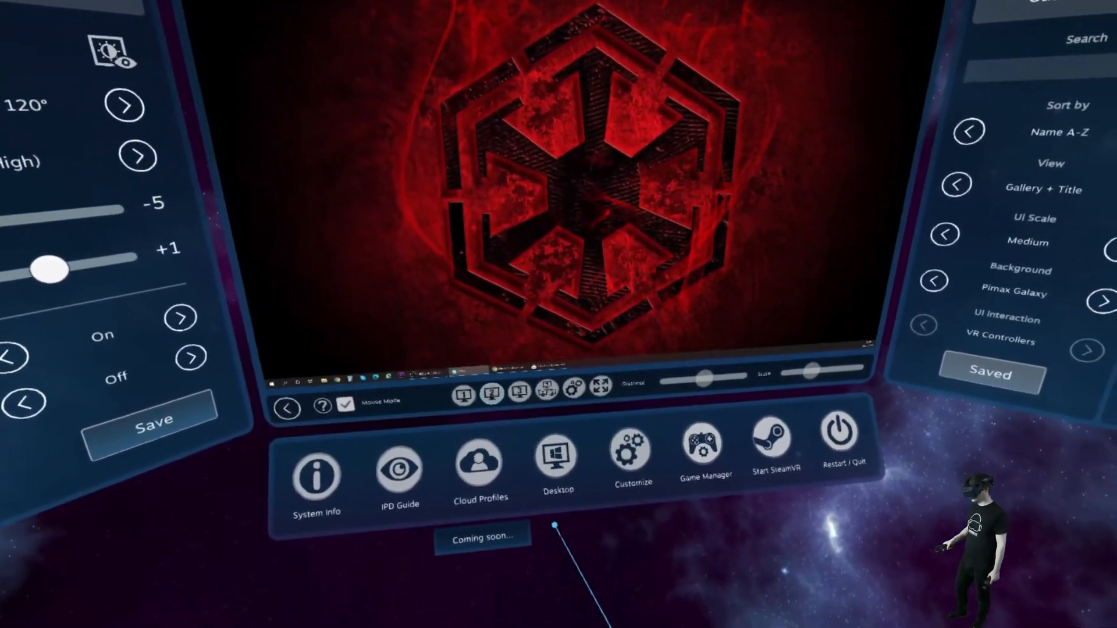